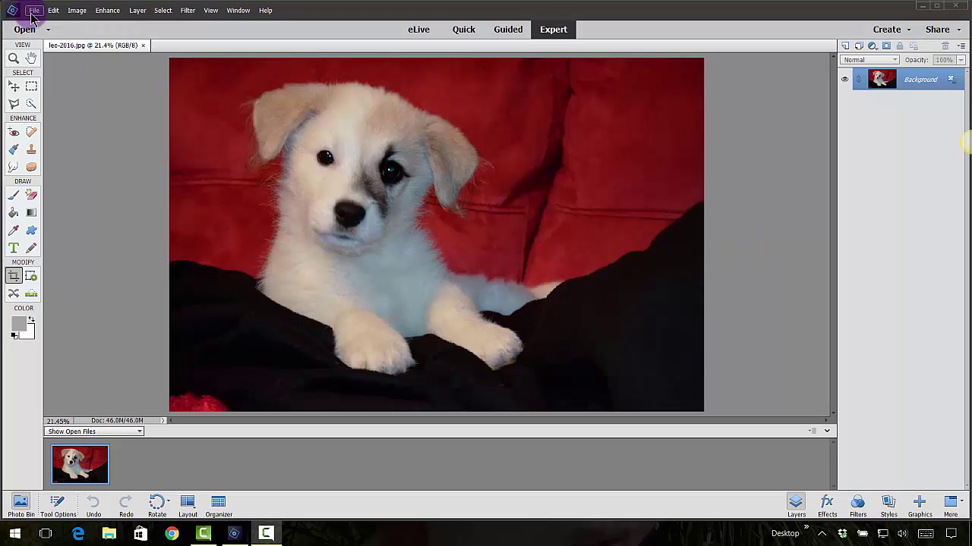
Open the General page of Preferences from the Edit menu over the puppy photo.
{"action": "left_click", "coordinate": [53, 9]}
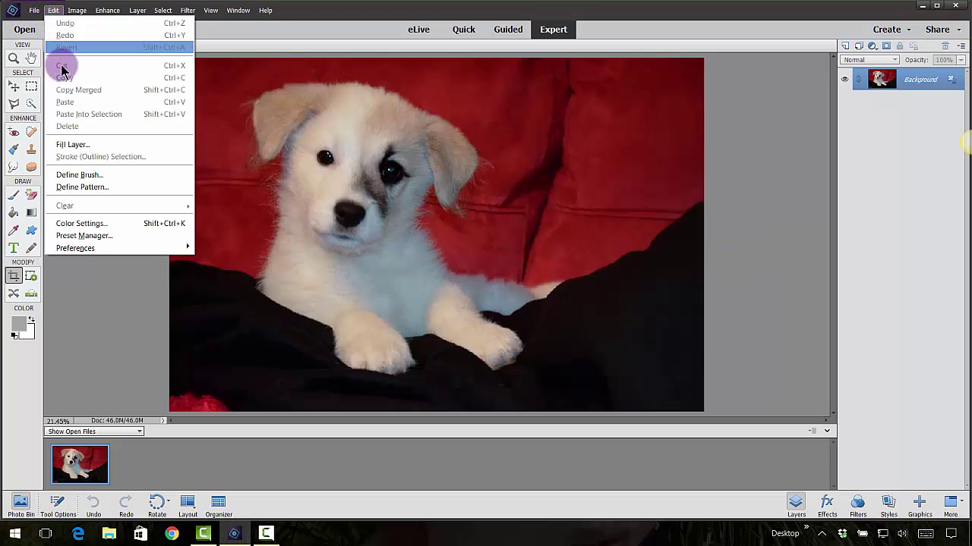
{"action": "mouse_move", "coordinate": [74, 250]}
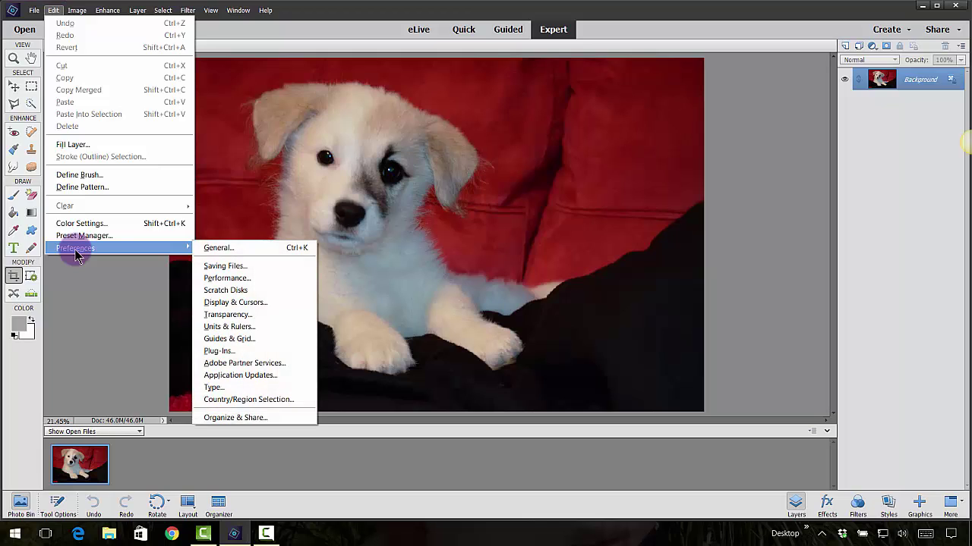
{"action": "left_click", "coordinate": [216, 249]}
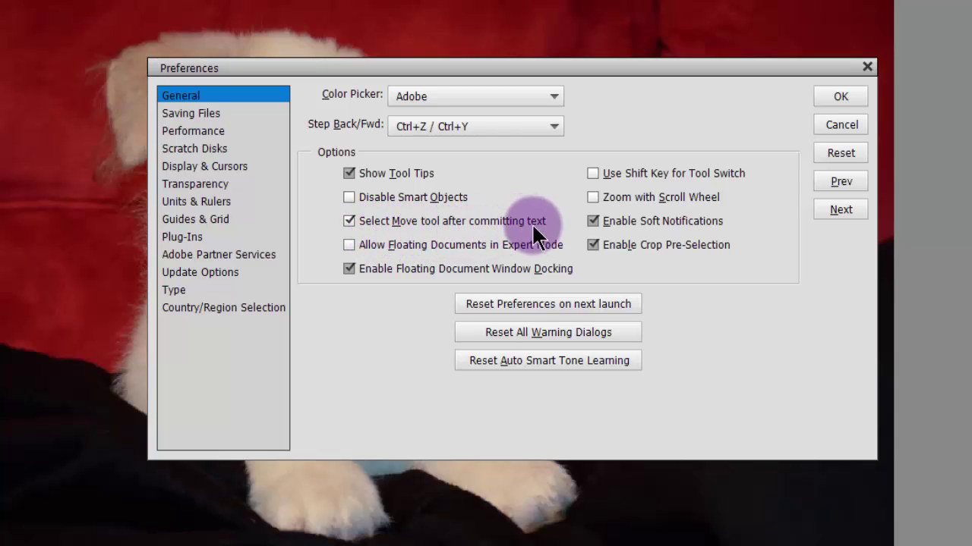
Enable Allow Floating Documents in Expert Mode and Zoom with Scroll Wheel, and apply with OK.
{"action": "left_click", "coordinate": [347, 243]}
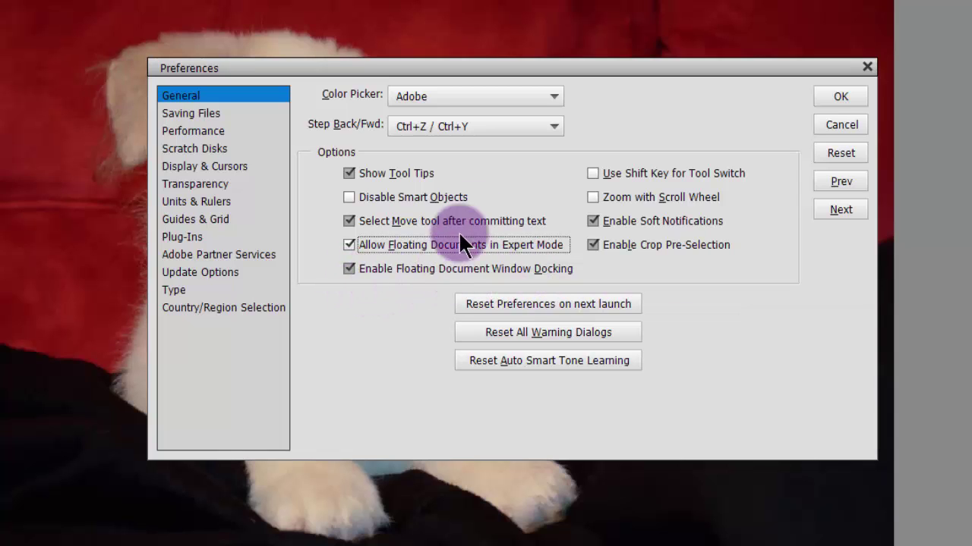
{"action": "left_click", "coordinate": [593, 196]}
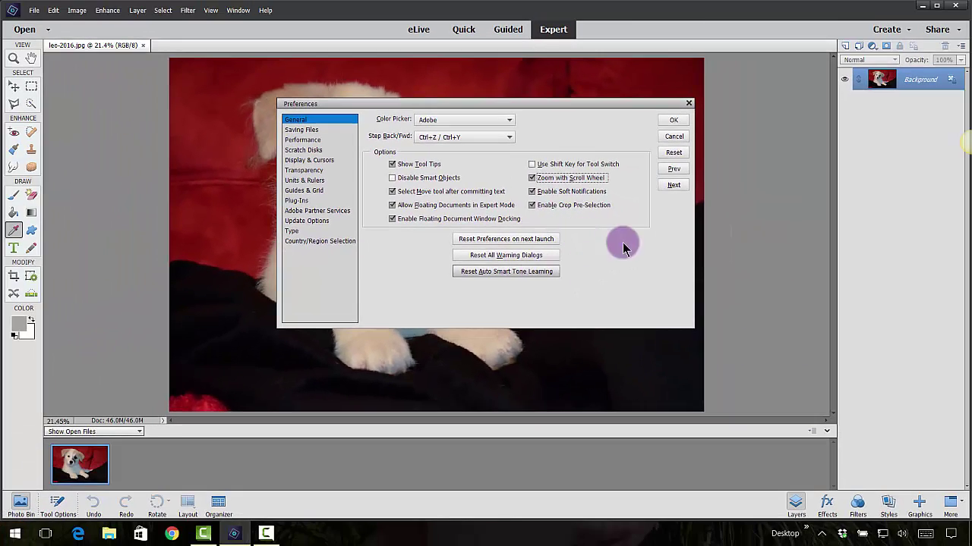
{"action": "left_click", "coordinate": [673, 120]}
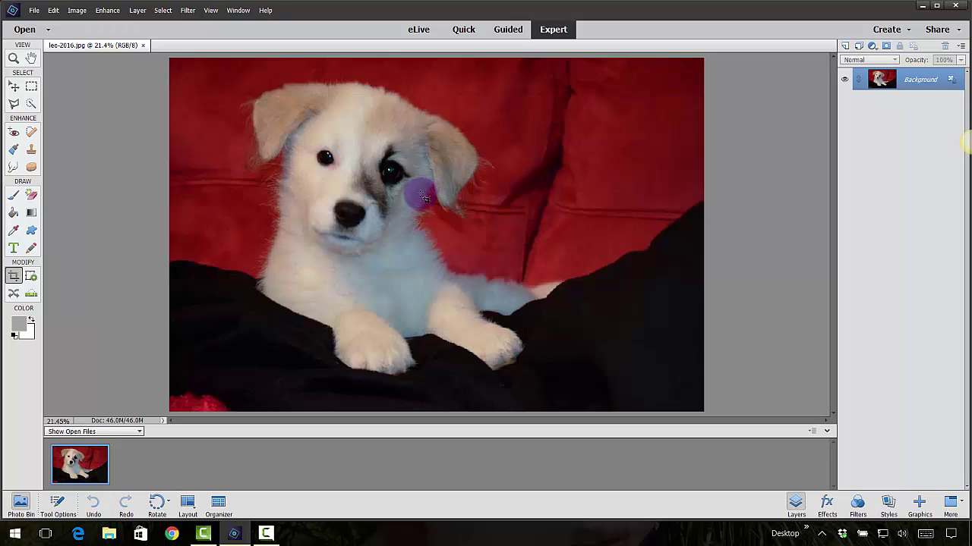
Select the Move tool and scroll-zoom the puppy photo in close, then back out to full view.
{"action": "left_click", "coordinate": [13, 87]}
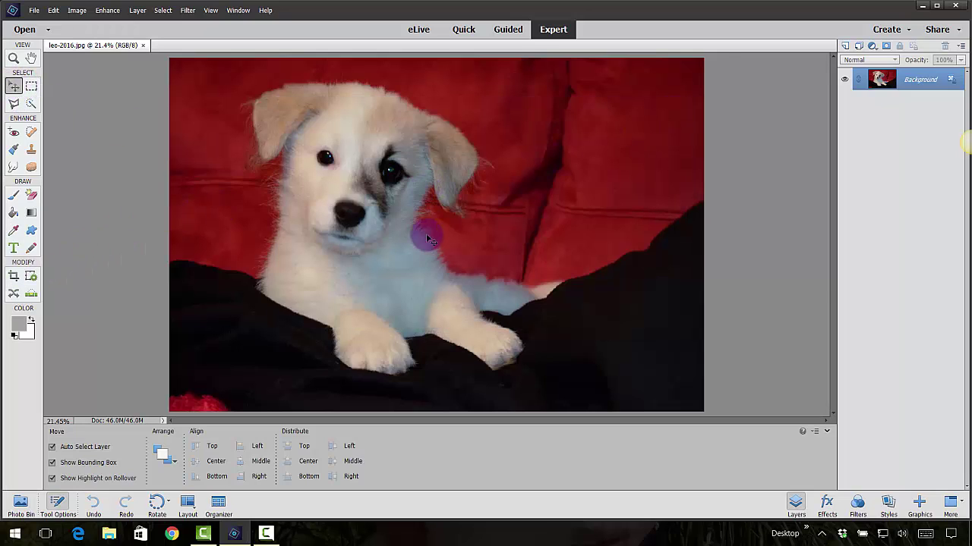
{"action": "scroll", "coordinate": [427, 237], "scroll_direction": "up", "scroll_amount": 1}
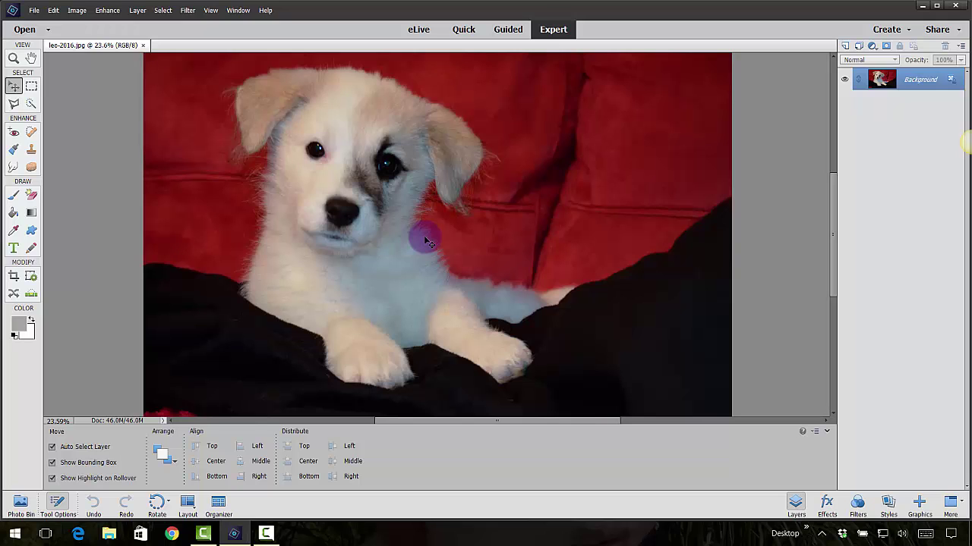
{"action": "scroll", "coordinate": [427, 242], "scroll_direction": "up", "scroll_amount": 1}
{"action": "scroll", "coordinate": [427, 241], "scroll_direction": "up", "scroll_amount": 9}
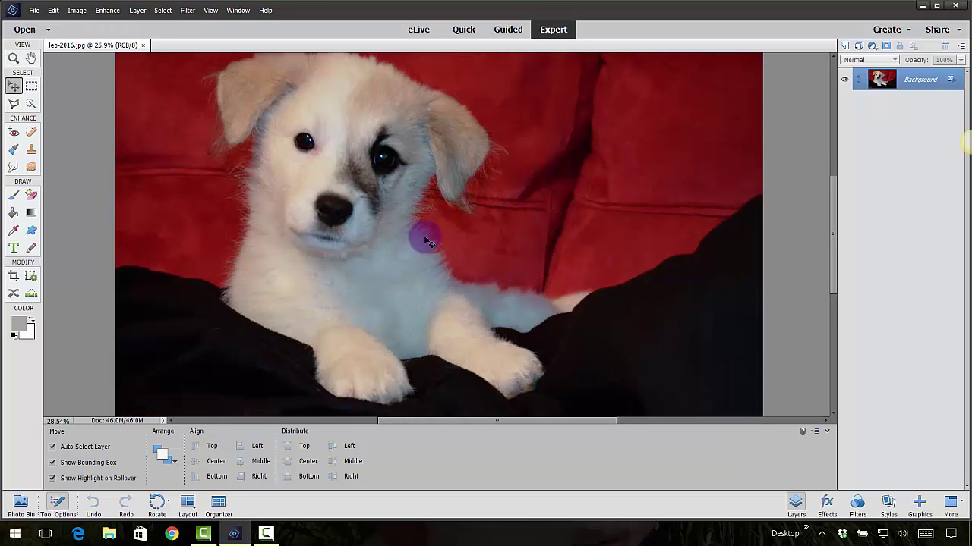
{"action": "scroll", "coordinate": [426, 240], "scroll_direction": "up", "scroll_amount": 5}
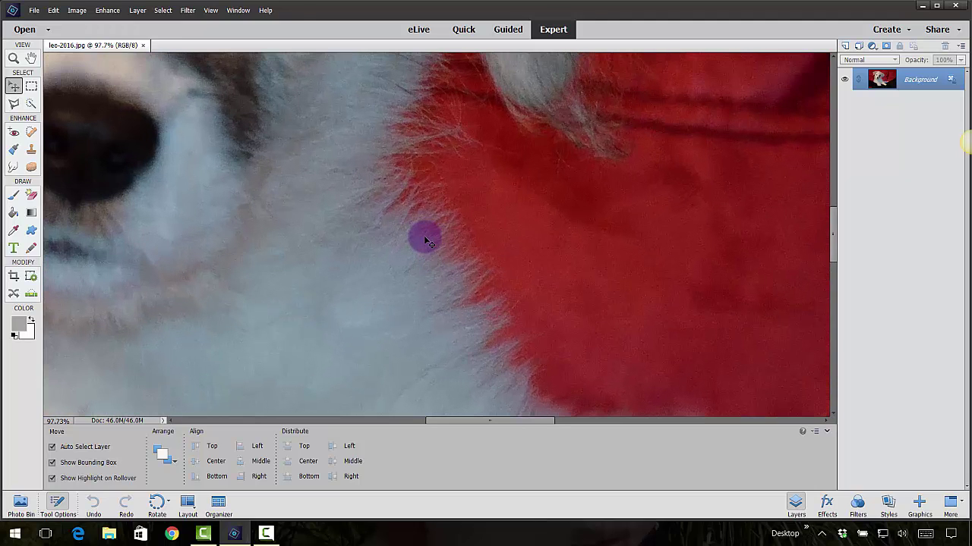
{"action": "scroll", "coordinate": [425, 241], "scroll_direction": "down", "scroll_amount": 5}
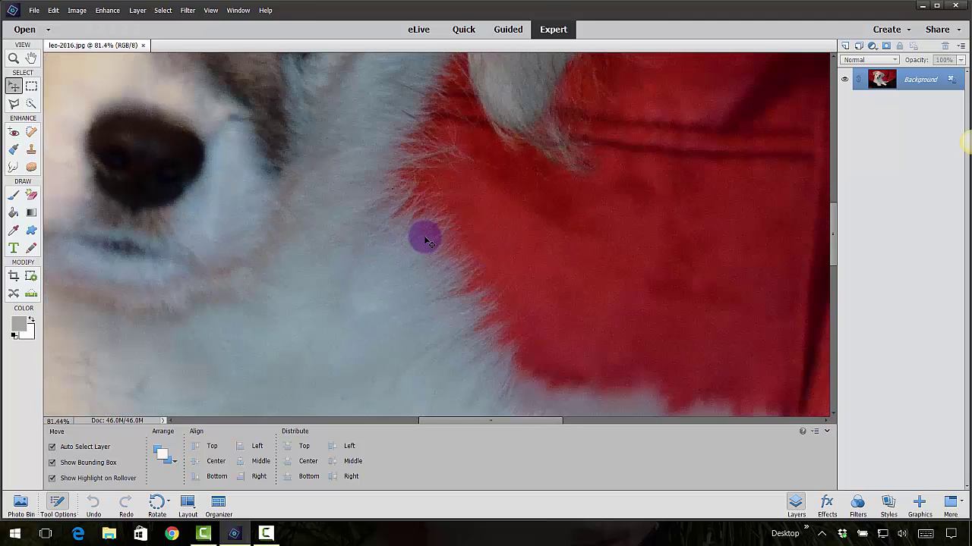
{"action": "scroll", "coordinate": [425, 240], "scroll_direction": "down", "scroll_amount": 7}
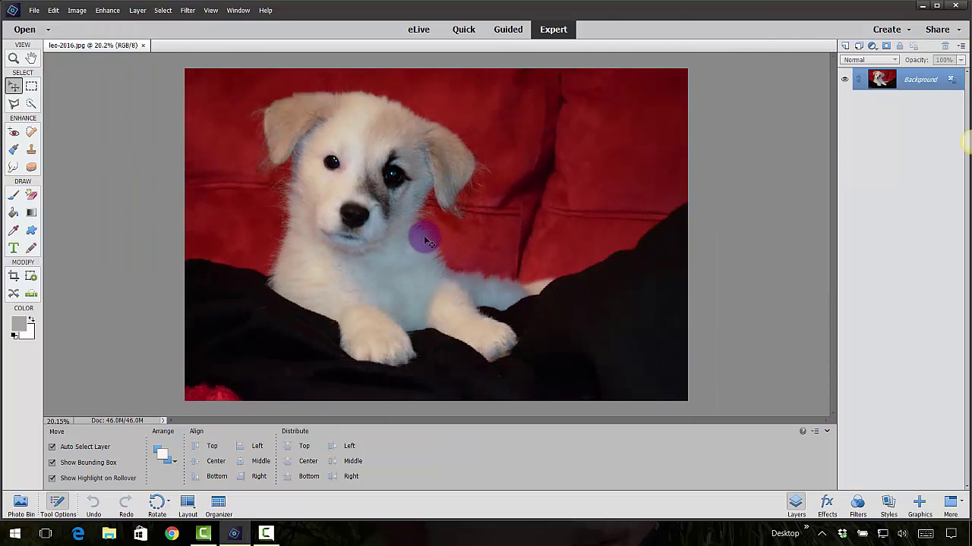
{"action": "scroll", "coordinate": [425, 241], "scroll_direction": "up", "scroll_amount": 2}
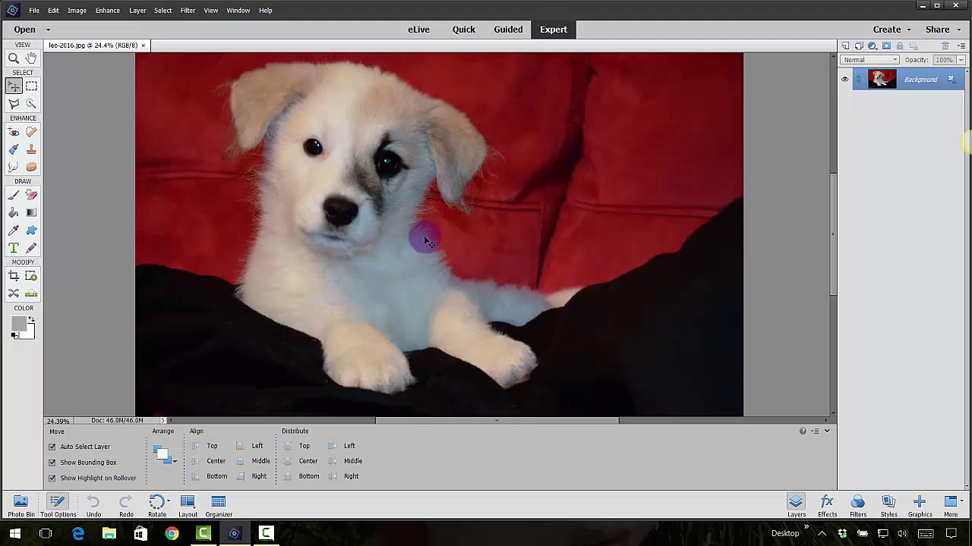
Open leo-jacey.jpg through File > Open.
{"action": "left_click", "coordinate": [35, 11]}
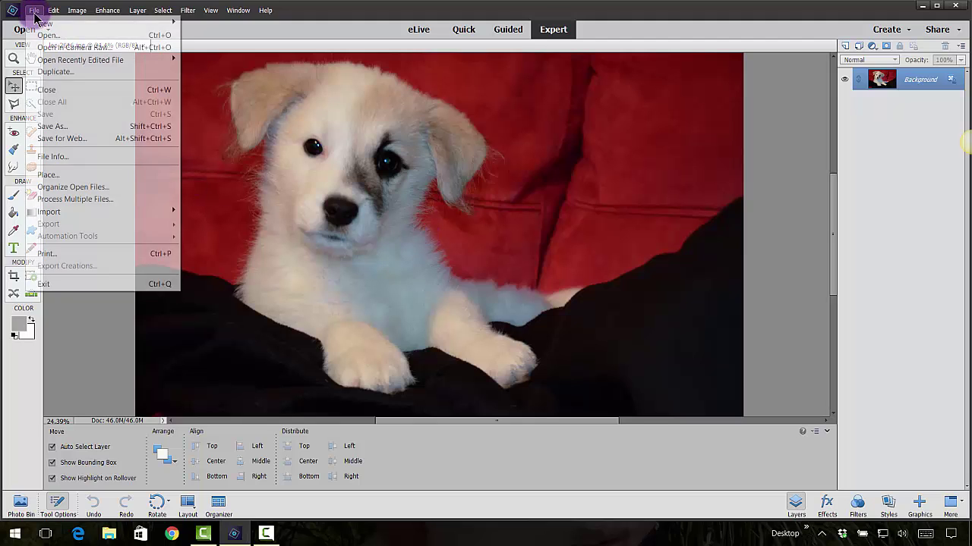
{"action": "left_click", "coordinate": [44, 35]}
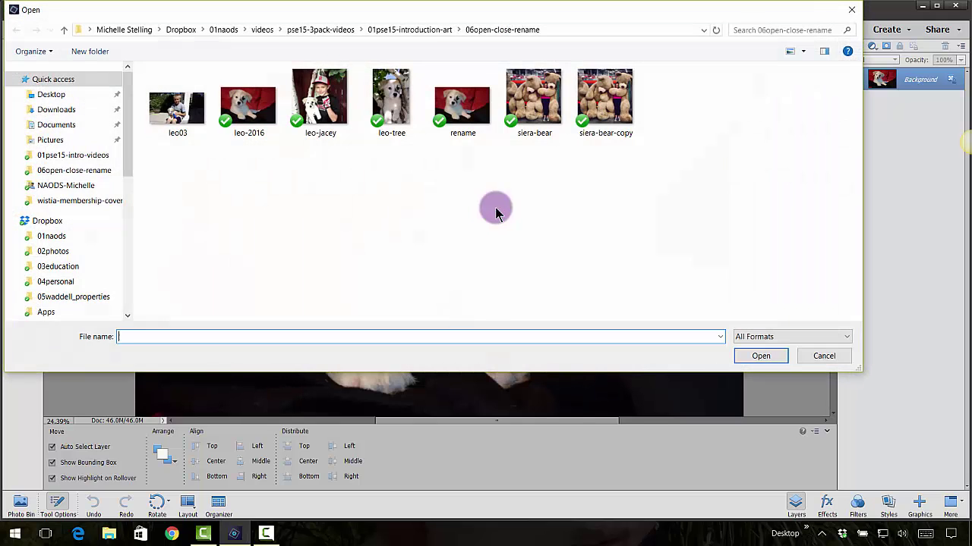
{"action": "left_click", "coordinate": [320, 100]}
{"action": "left_click", "coordinate": [758, 355]}
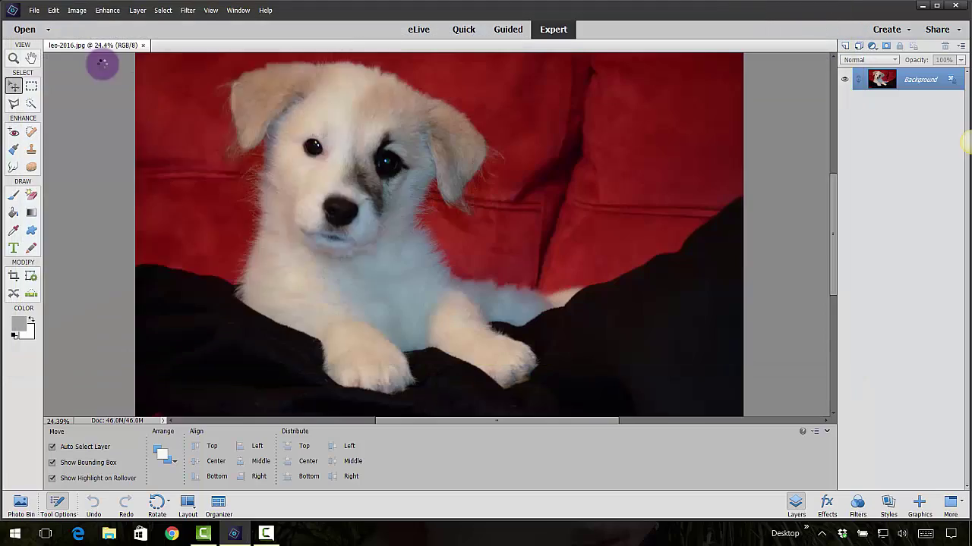
Open siera-bear.jpg and drag both floating windows lower down the workspace.
{"action": "left_click", "coordinate": [34, 10]}
{"action": "left_click", "coordinate": [44, 35]}
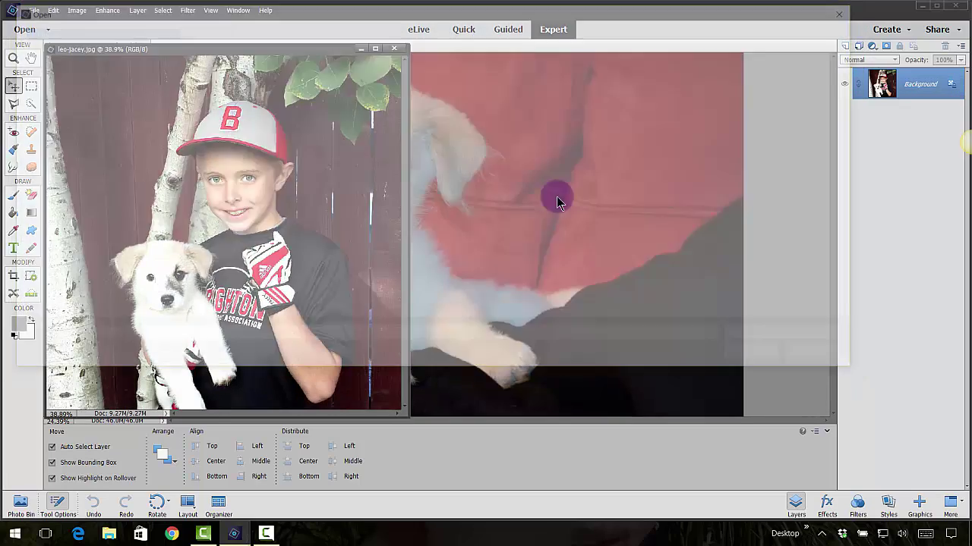
{"action": "left_click", "coordinate": [533, 131]}
{"action": "left_click", "coordinate": [767, 354]}
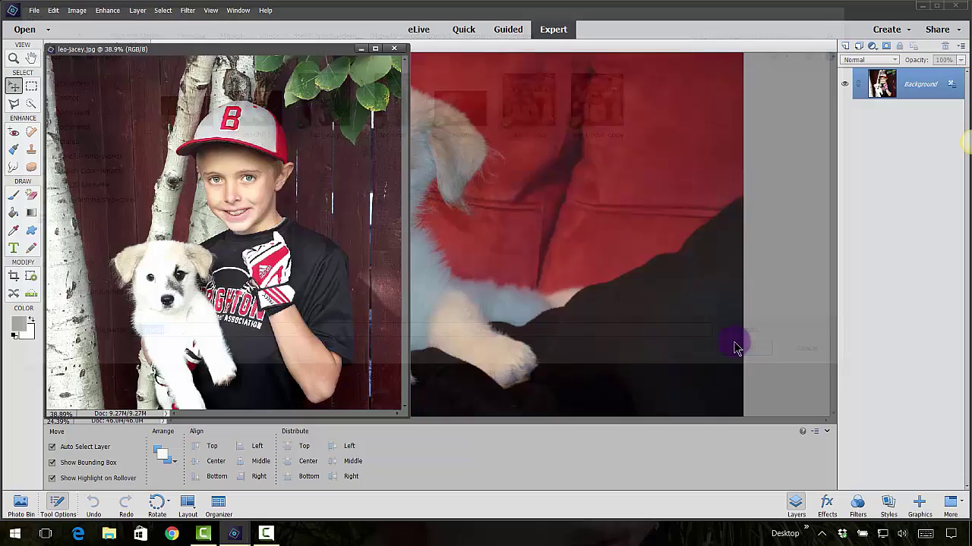
{"action": "left_click_drag", "start_coordinate": [300, 49], "coordinate": [352, 109]}
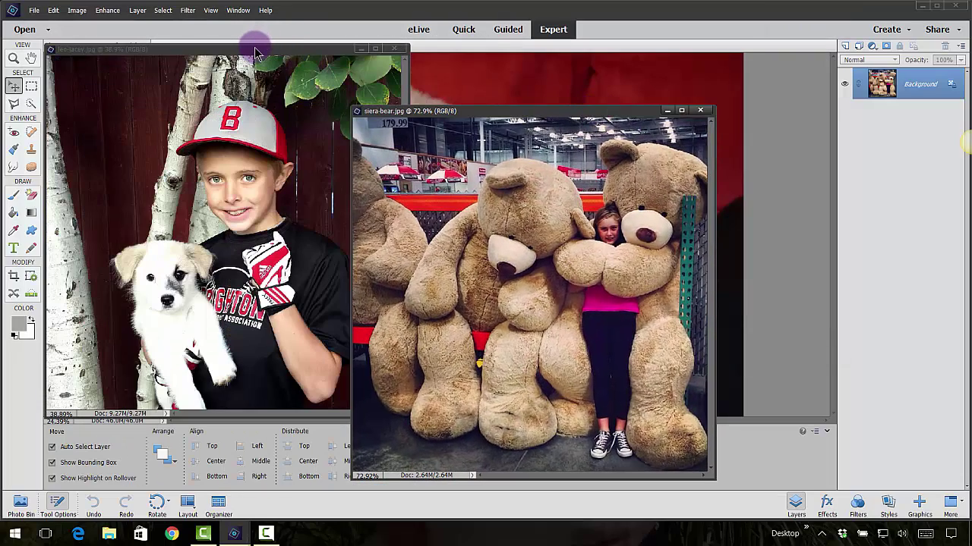
{"action": "left_click_drag", "start_coordinate": [255, 52], "coordinate": [165, 109]}
Reposition the siera-bear and leo-jacey windows and show all three photos in the Photo Bin.
{"action": "left_click", "coordinate": [537, 119]}
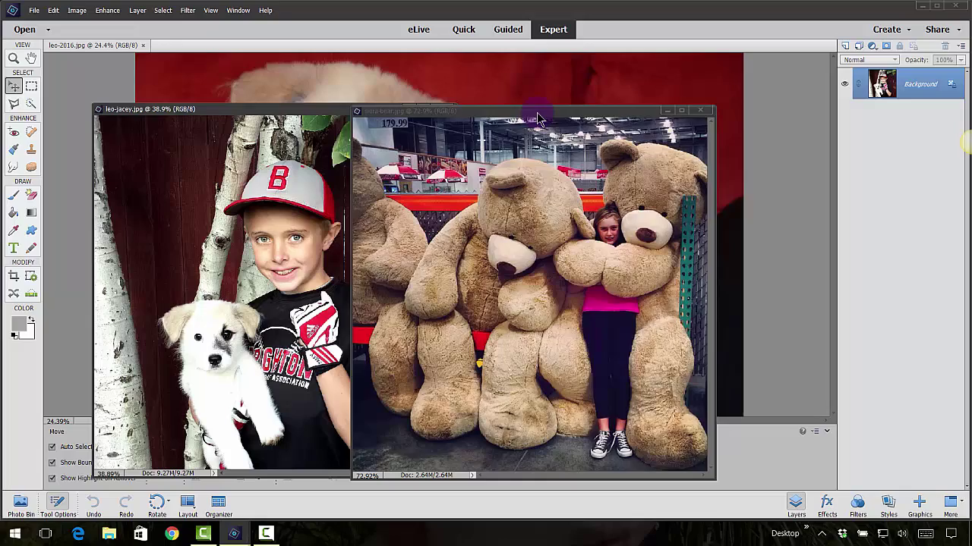
{"action": "left_click_drag", "start_coordinate": [537, 119], "coordinate": [700, 88]}
{"action": "left_click_drag", "start_coordinate": [302, 111], "coordinate": [400, 83]}
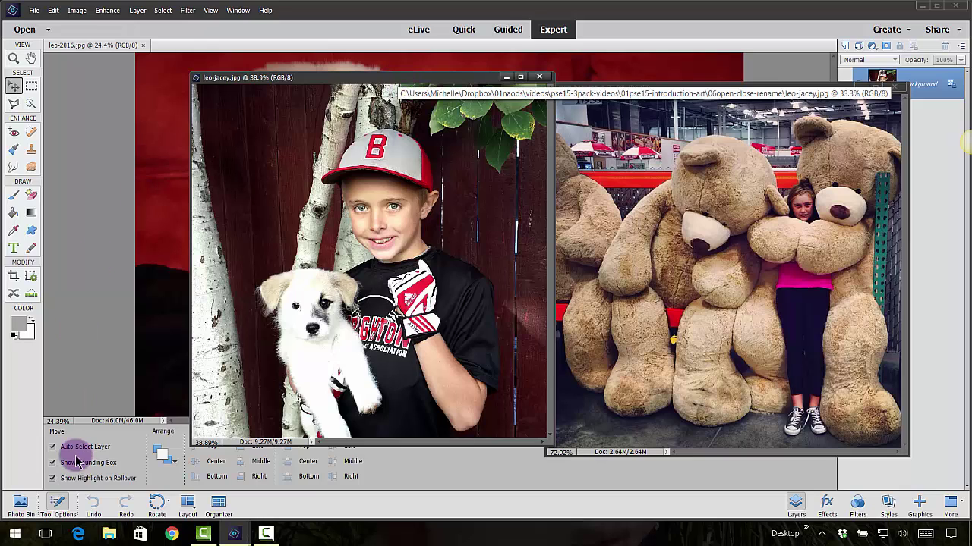
{"action": "left_click", "coordinate": [20, 503]}
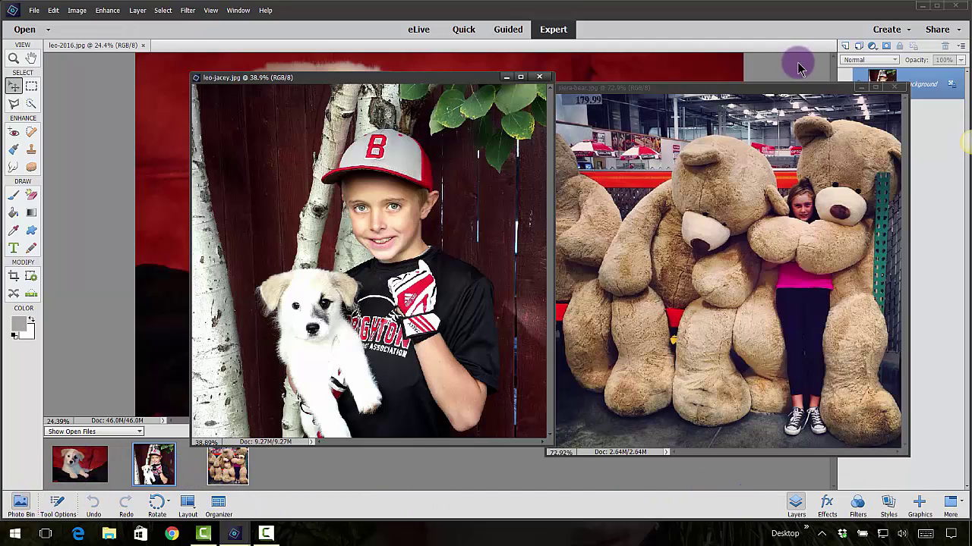
{"action": "left_click_drag", "start_coordinate": [782, 92], "coordinate": [557, 98]}
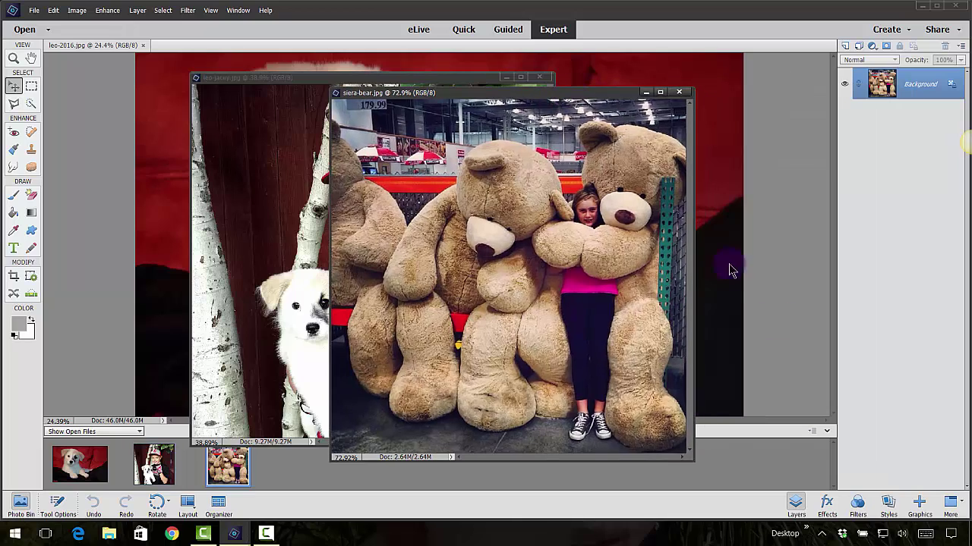
Hide the Photo Bin and place leo-jacey left and siera-bear right, side by side.
{"action": "left_click", "coordinate": [814, 431]}
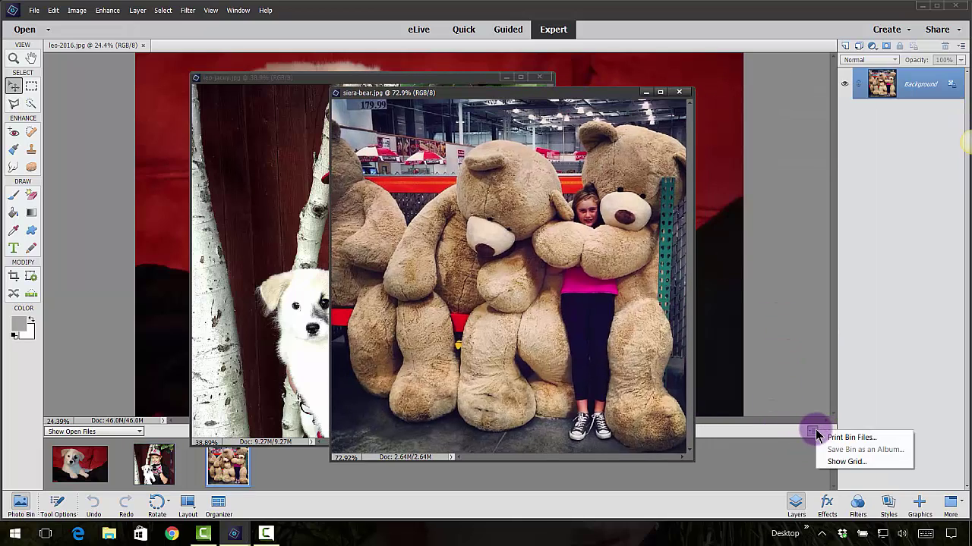
{"action": "left_click", "coordinate": [828, 432]}
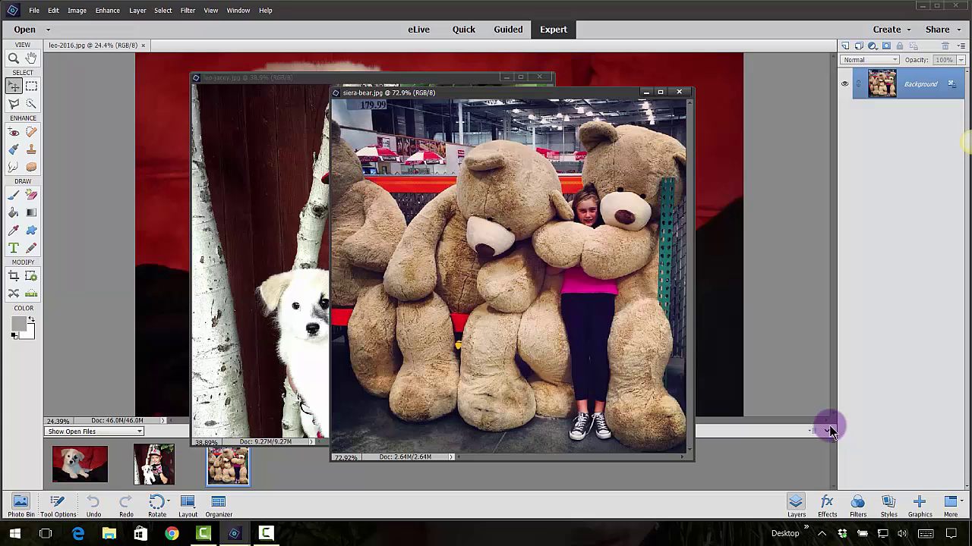
{"action": "left_click", "coordinate": [827, 432]}
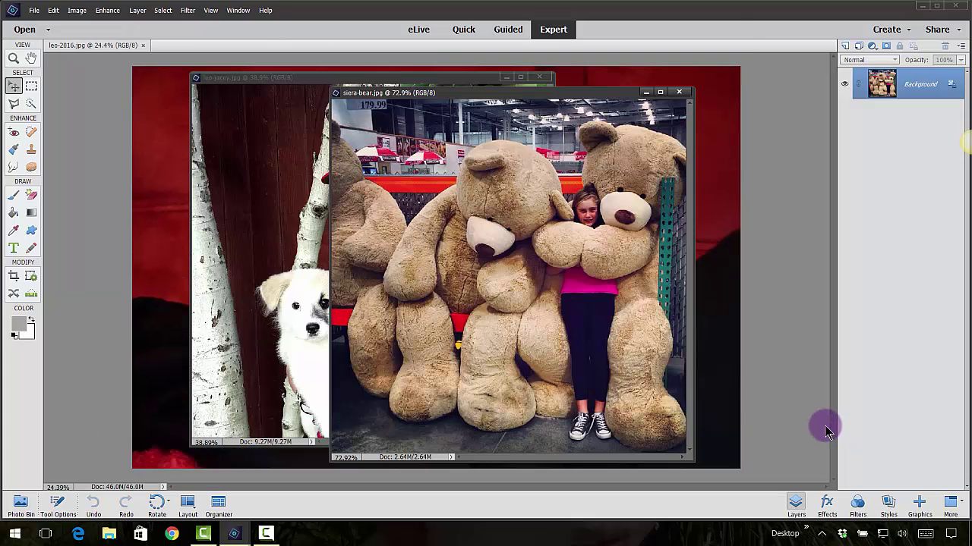
{"action": "left_click_drag", "start_coordinate": [505, 92], "coordinate": [658, 121]}
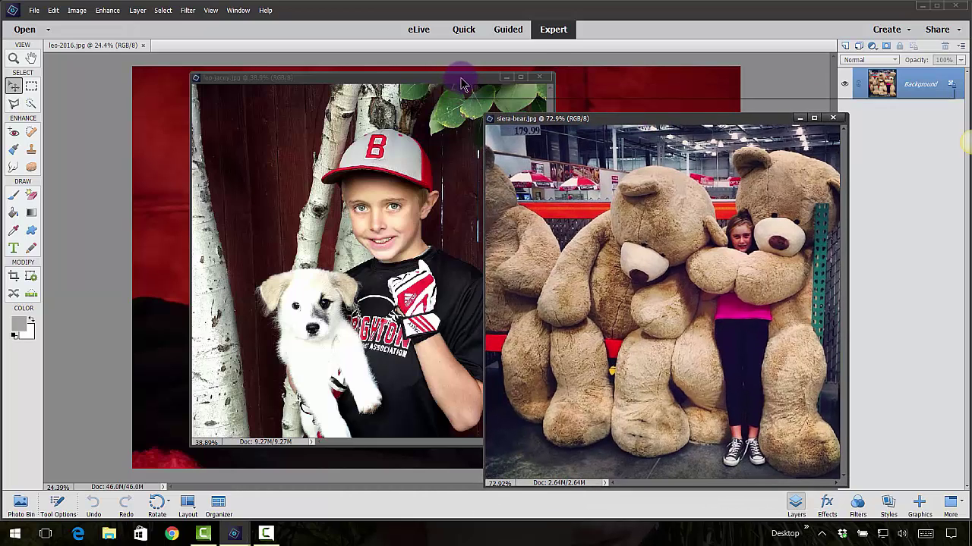
{"action": "left_click_drag", "start_coordinate": [463, 84], "coordinate": [368, 123]}
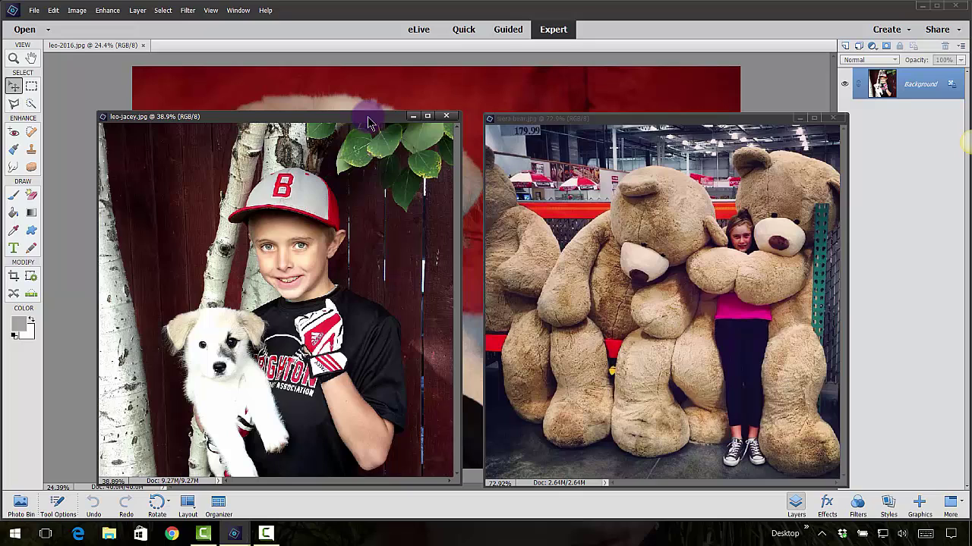
Reopen General Preferences and review Saving Files, Performance, Scratch Disks, Display & Cursors and Transparency.
{"action": "left_click", "coordinate": [53, 10]}
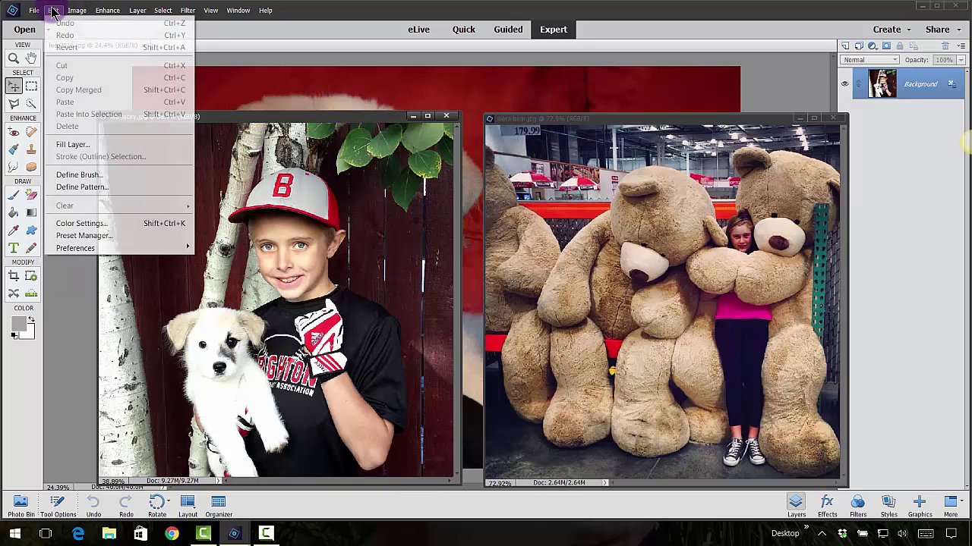
{"action": "mouse_move", "coordinate": [66, 252]}
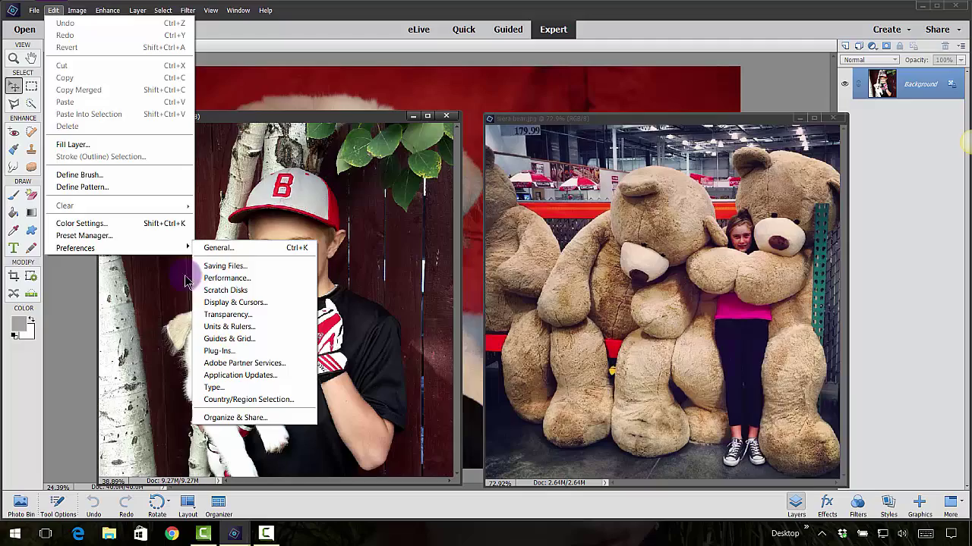
{"action": "left_click", "coordinate": [217, 245]}
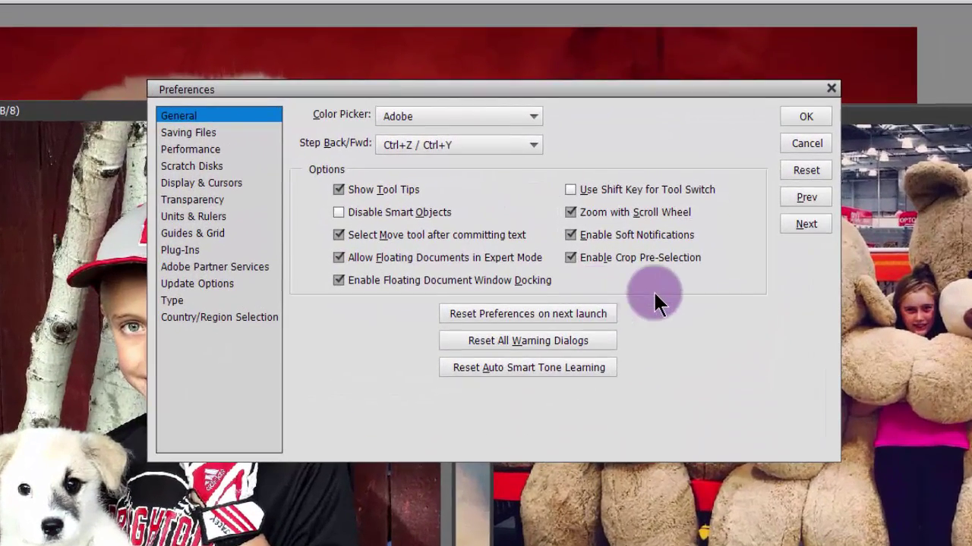
{"action": "left_click", "coordinate": [192, 133]}
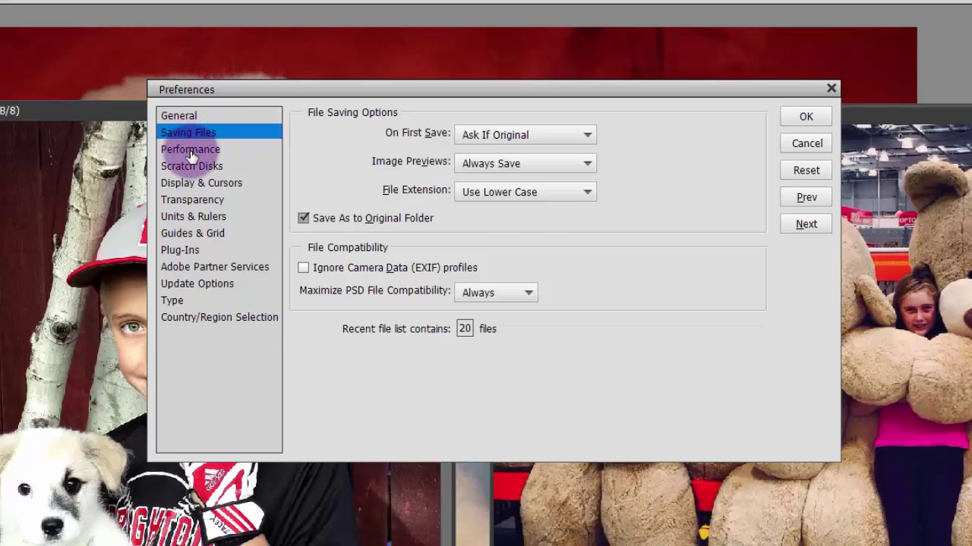
{"action": "left_click", "coordinate": [192, 150]}
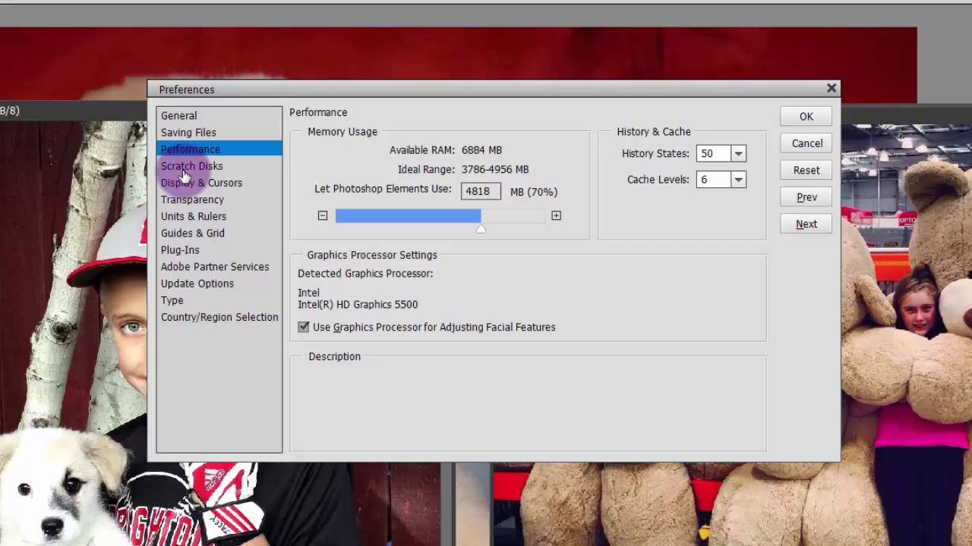
{"action": "left_click", "coordinate": [183, 169]}
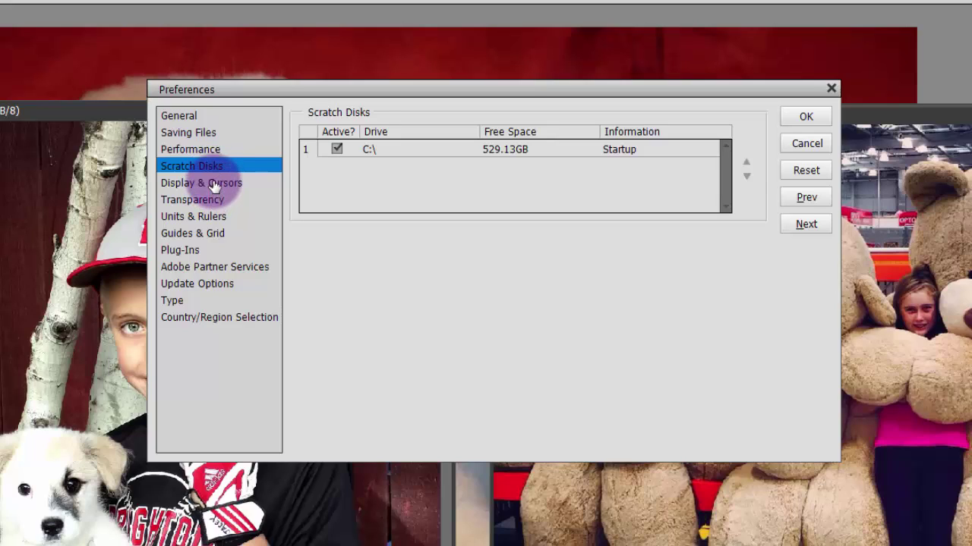
{"action": "left_click", "coordinate": [215, 186]}
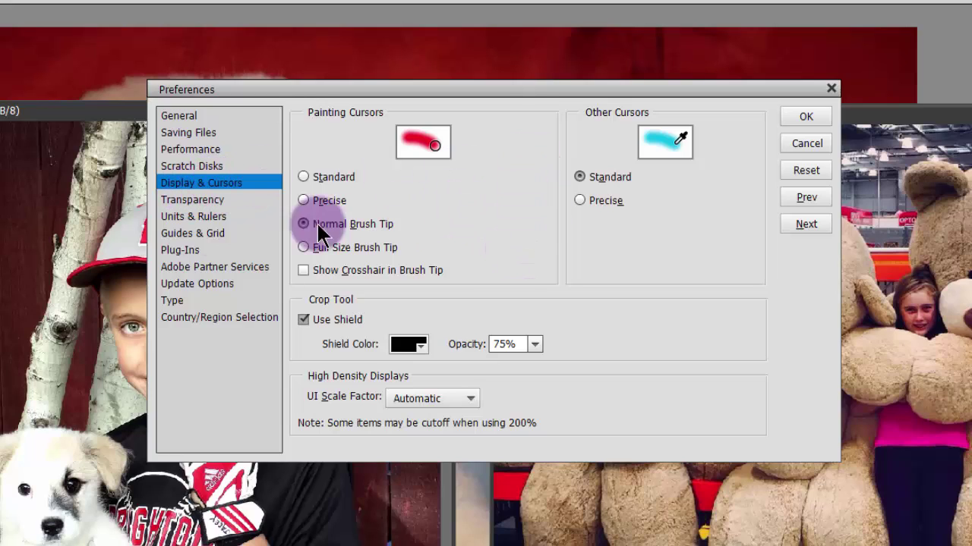
{"action": "left_click", "coordinate": [192, 203]}
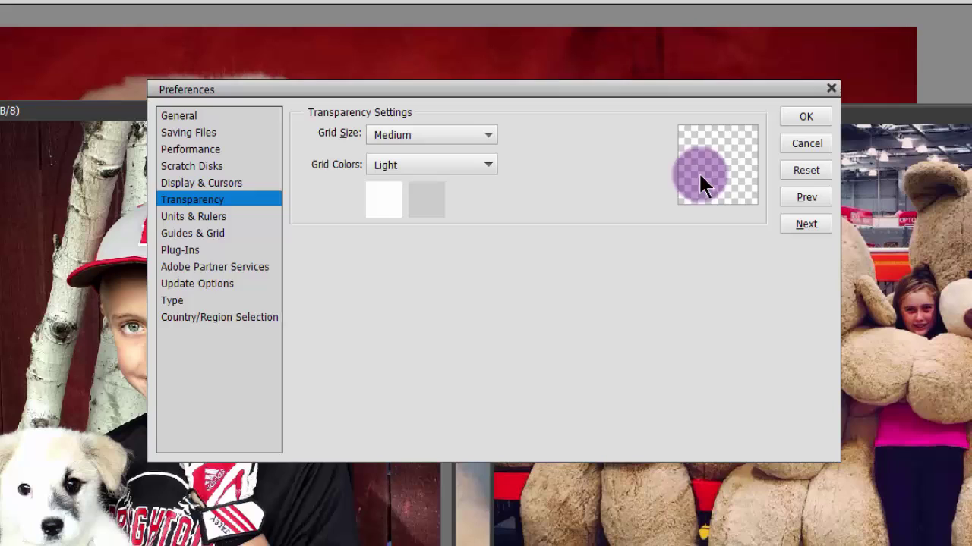
Review Units & Rulers, Guides & Grid, Plug-Ins, Partner Services, Updates, Type and Country/Region, then return to General.
{"action": "left_click", "coordinate": [189, 216]}
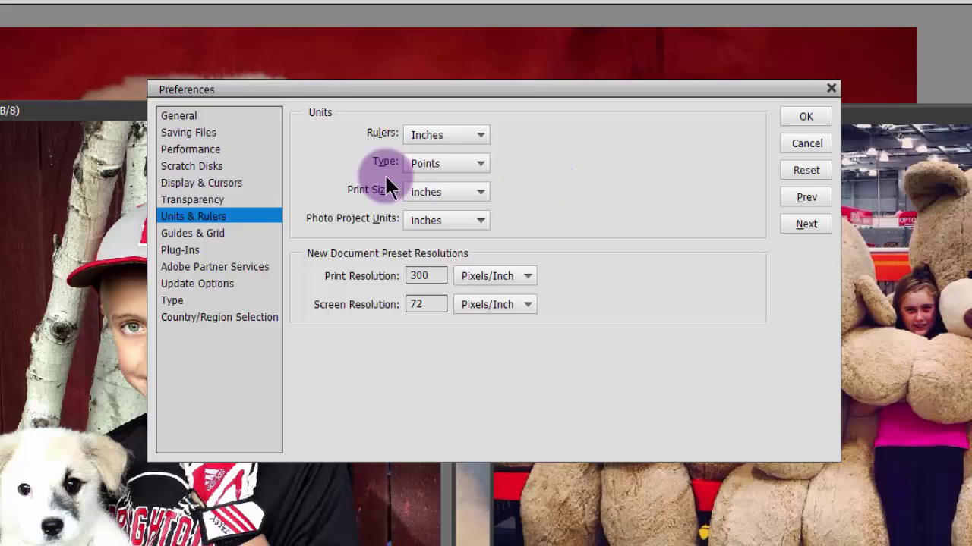
{"action": "left_click", "coordinate": [199, 234]}
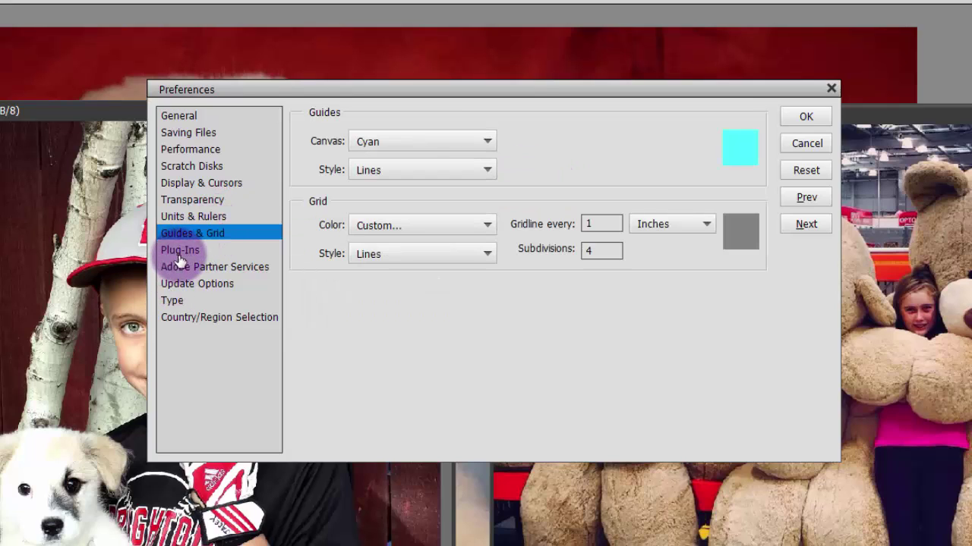
{"action": "left_click", "coordinate": [180, 251]}
{"action": "left_click", "coordinate": [184, 268]}
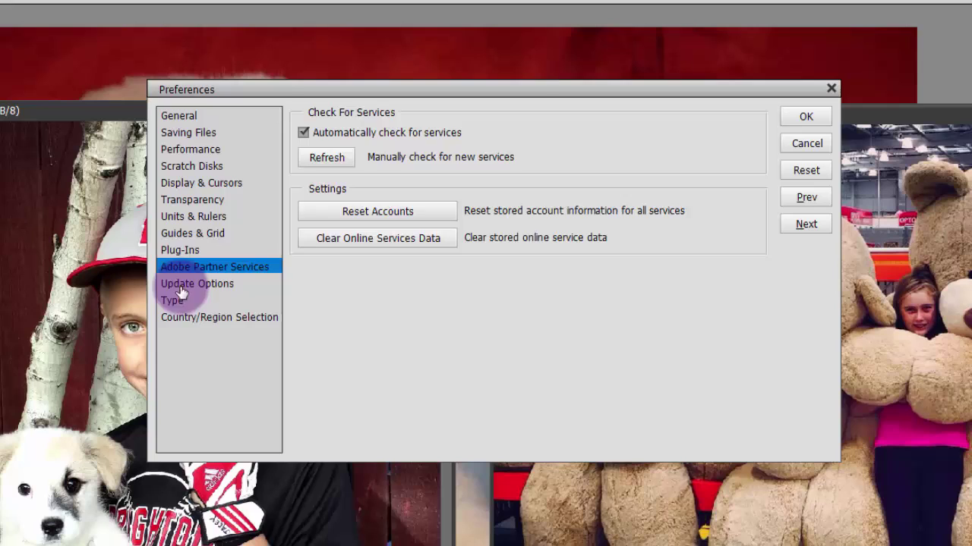
{"action": "left_click", "coordinate": [180, 286]}
{"action": "left_click", "coordinate": [178, 302]}
{"action": "left_click", "coordinate": [185, 320]}
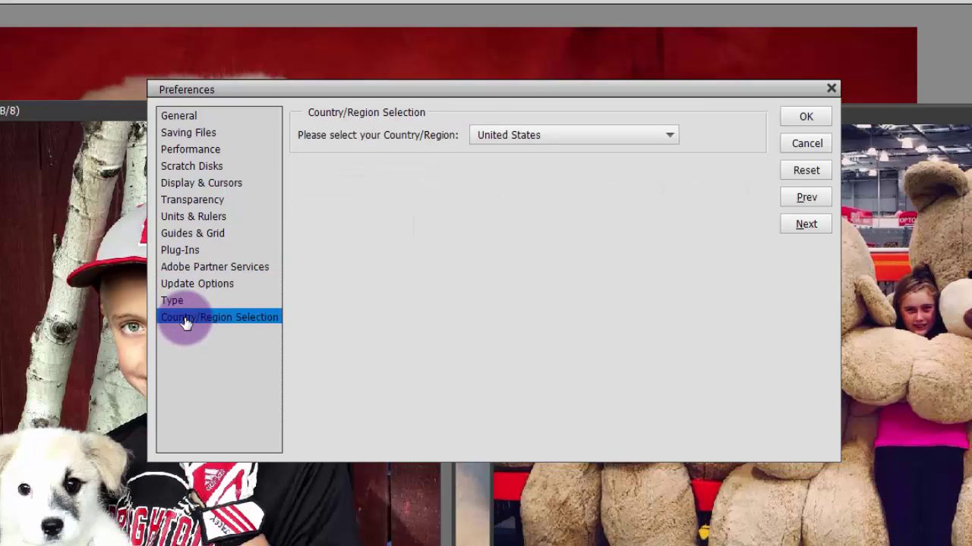
{"action": "left_click", "coordinate": [187, 118]}
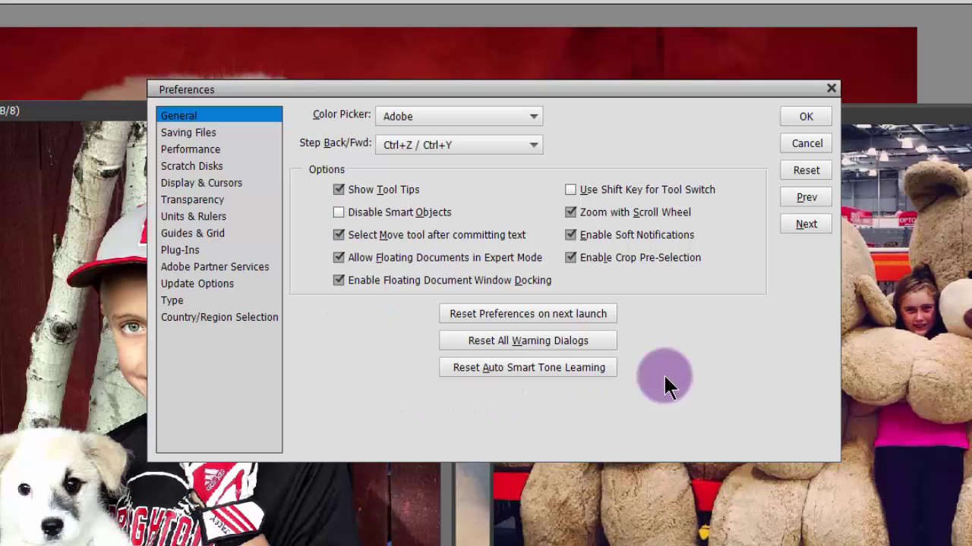
{"action": "left_click", "coordinate": [801, 116]}
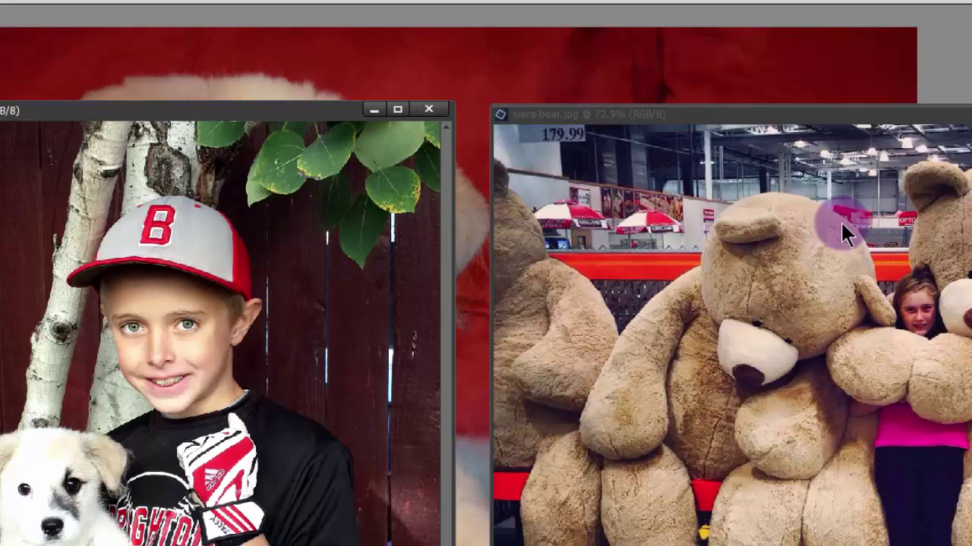